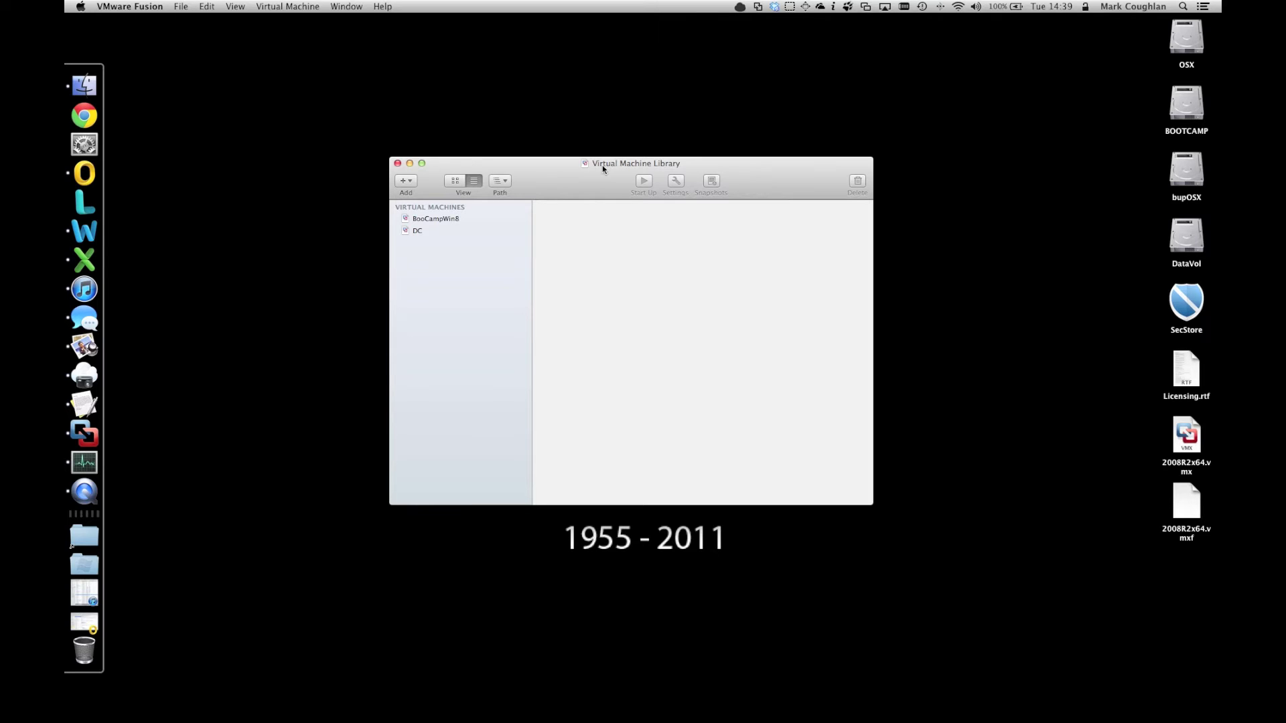
right_click(419, 231)
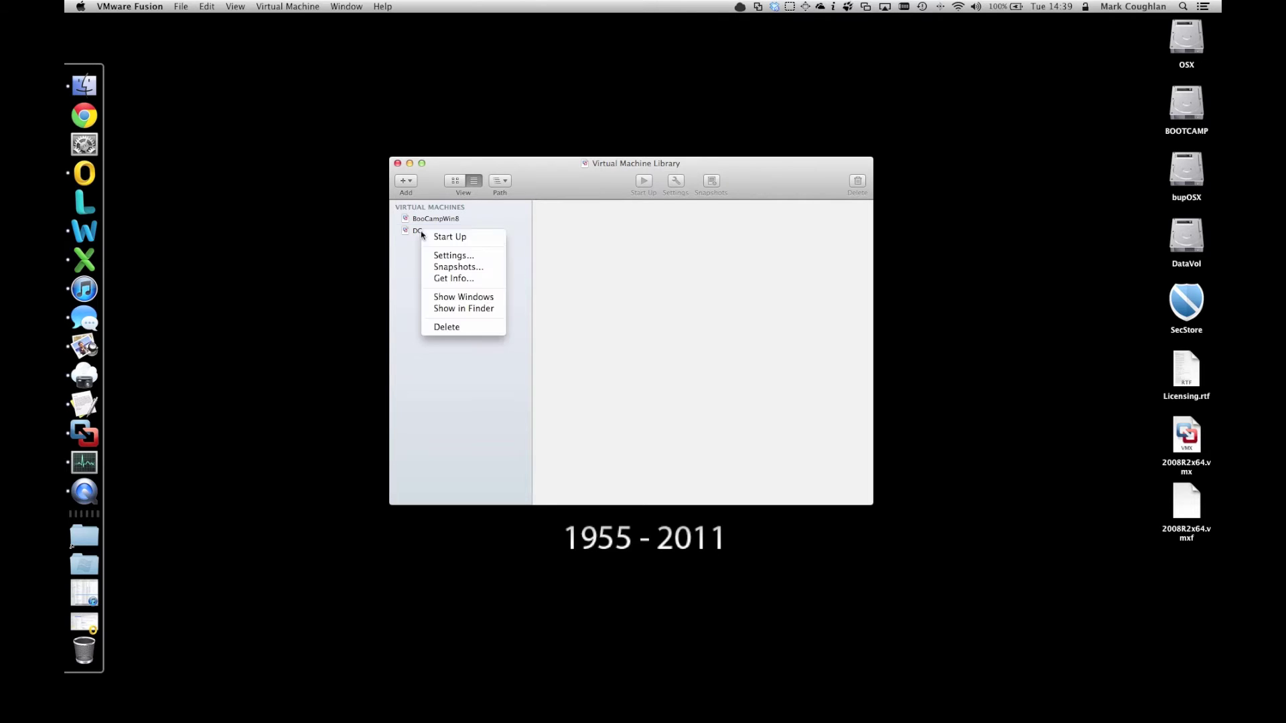
click(467, 256)
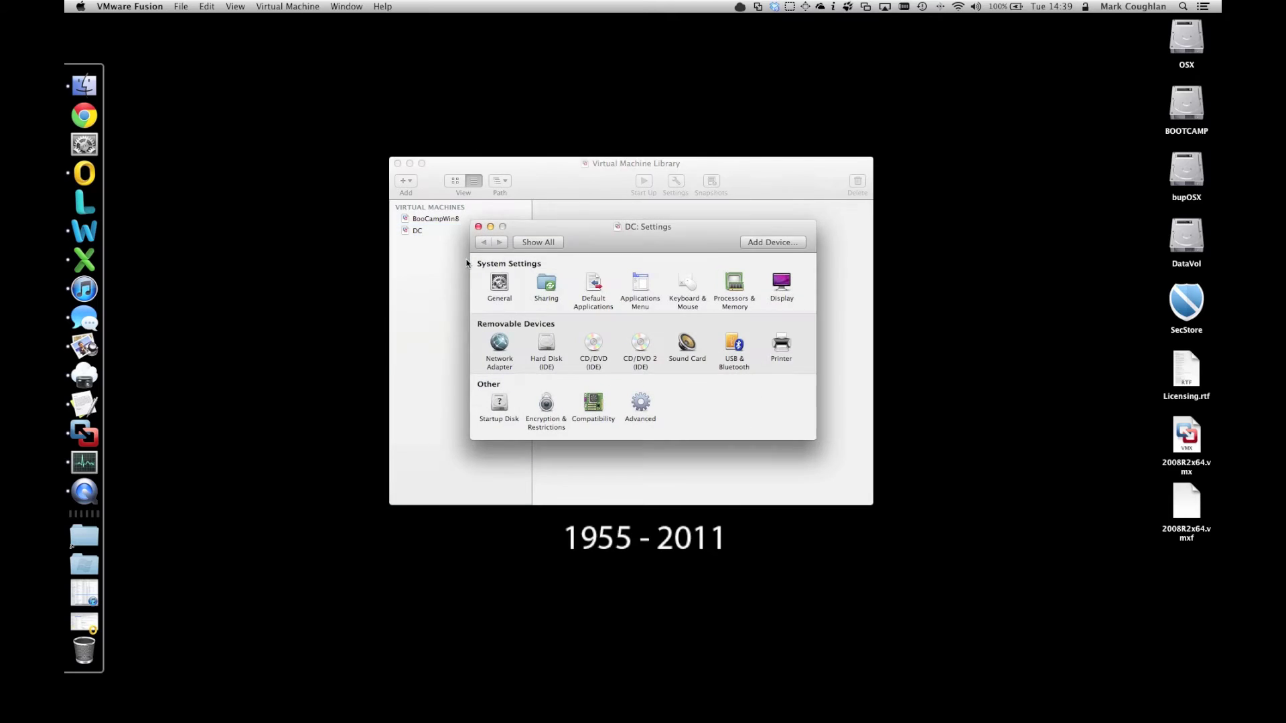
click(735, 285)
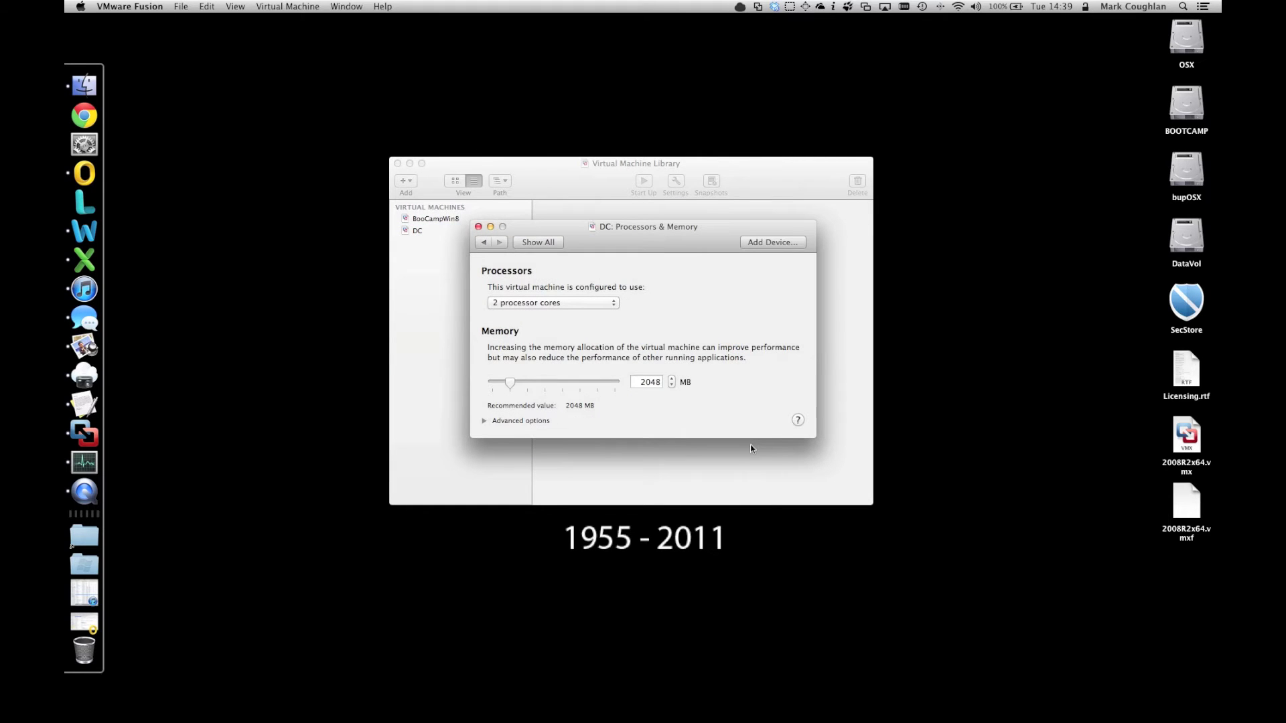
click(644, 383)
double_click(644, 383)
text(8192)
key(Return)
text(10240)
click(538, 241)
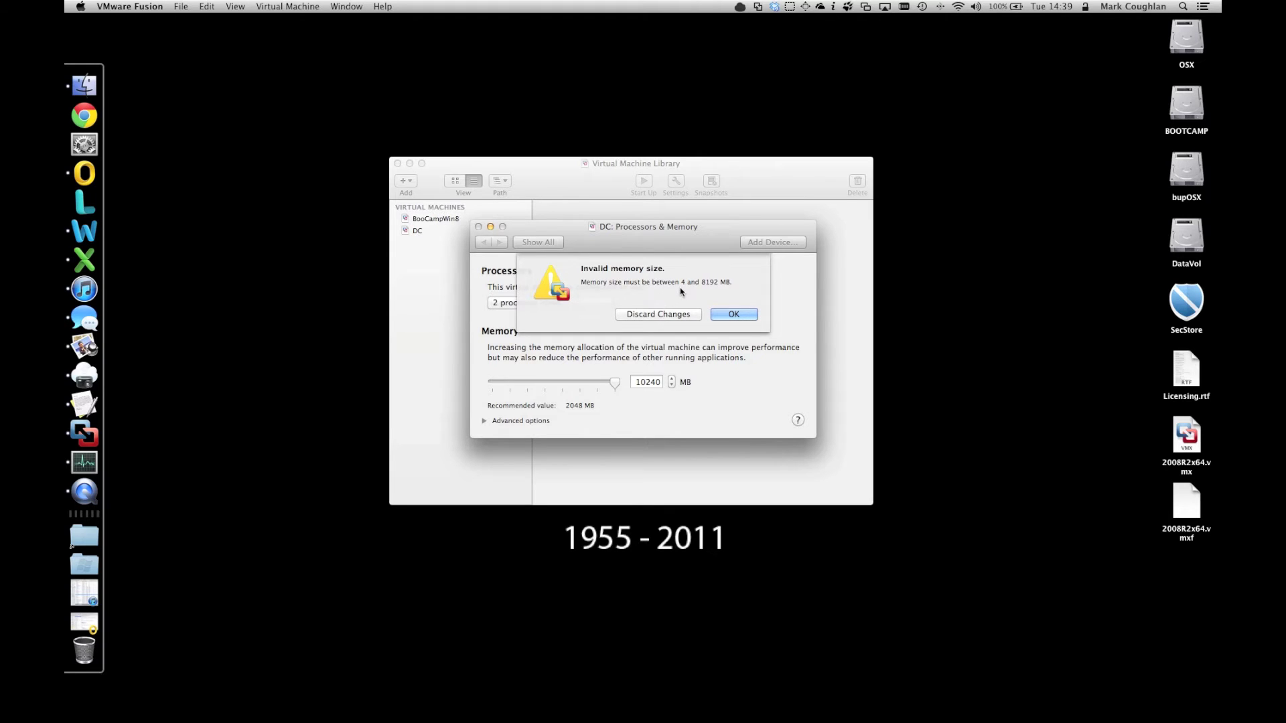
click(722, 322)
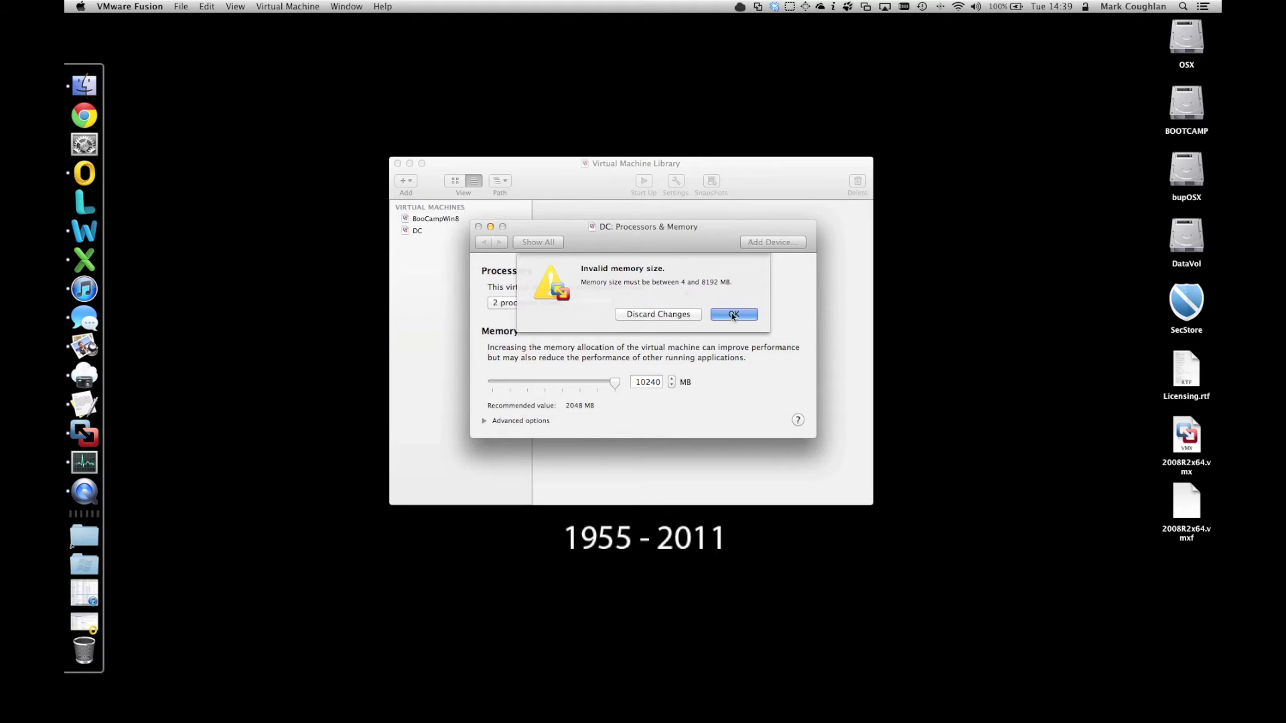
click(478, 228)
click(734, 315)
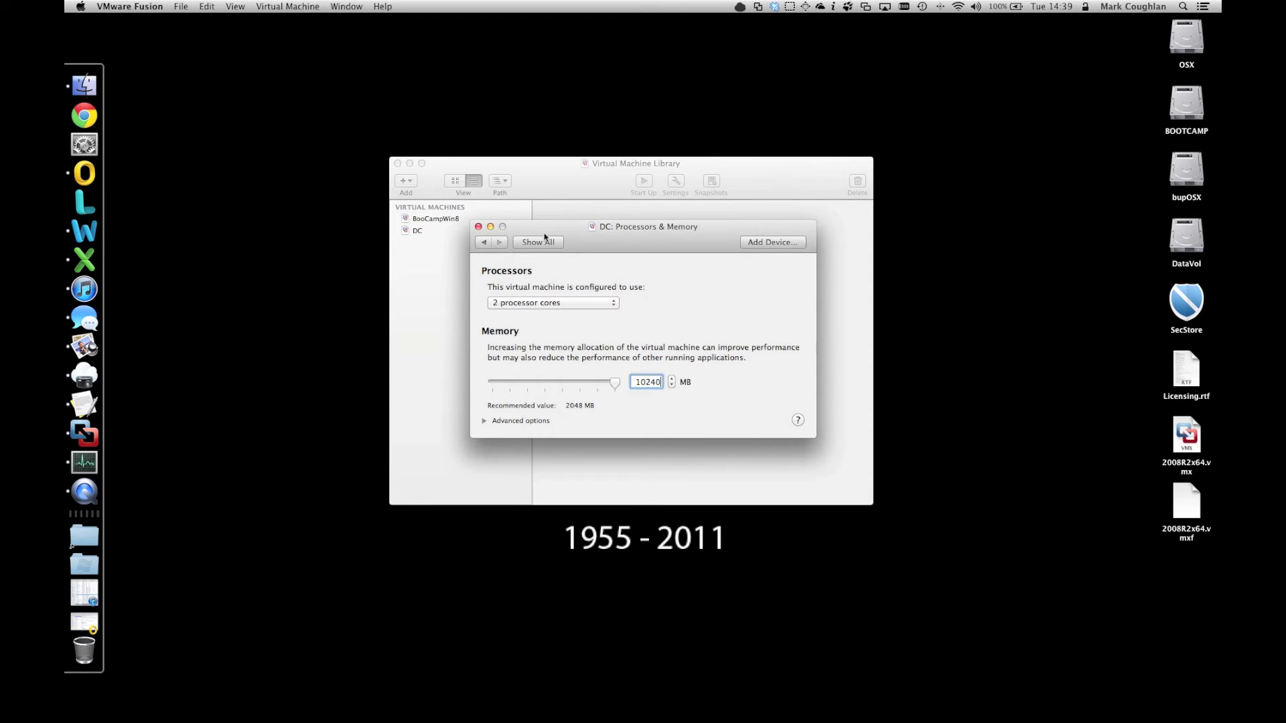
double_click(637, 383)
text(2048)
- Close the settings with memory left at 2048 MB and reveal the DC virtual machine in Finder
click(478, 227)
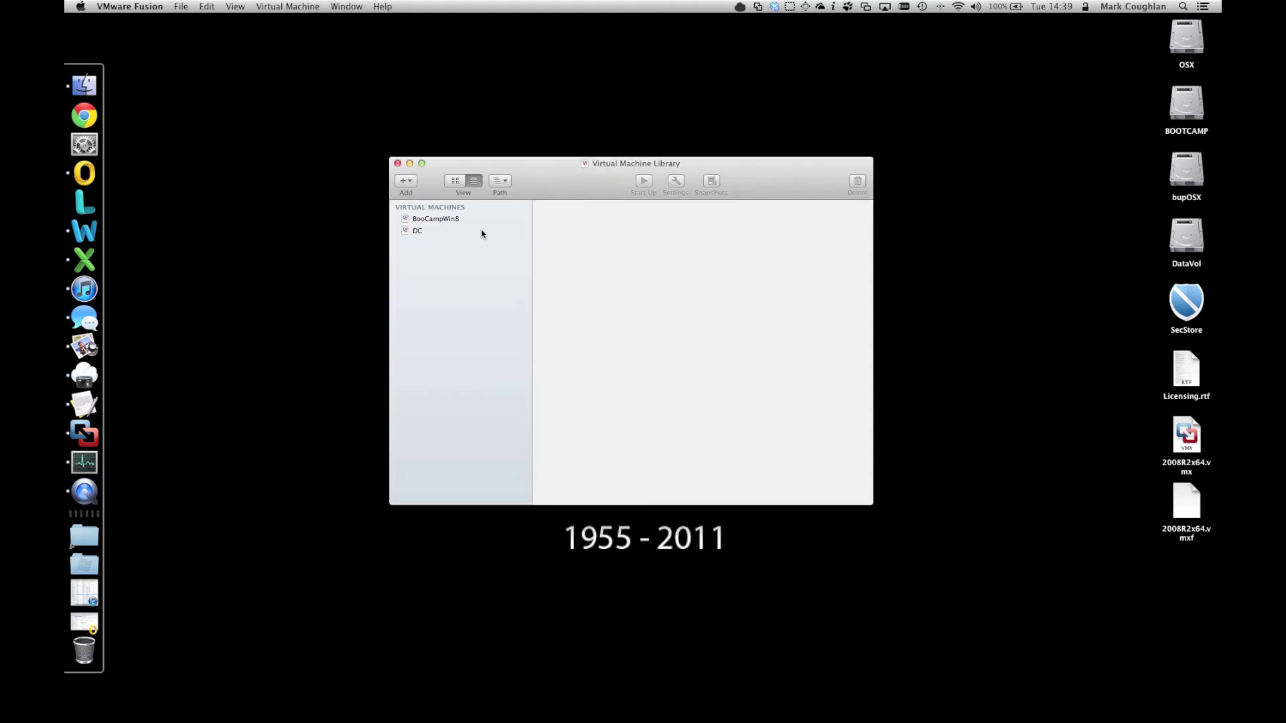
click(482, 232)
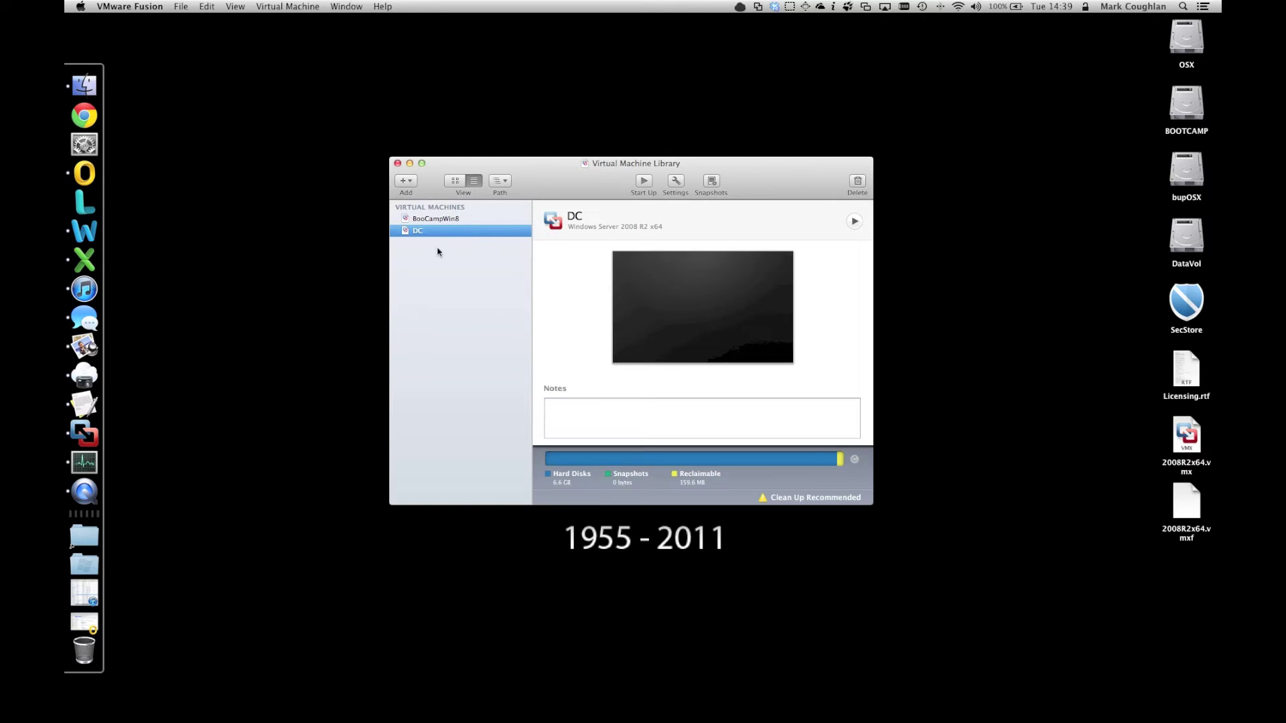
right_click(414, 235)
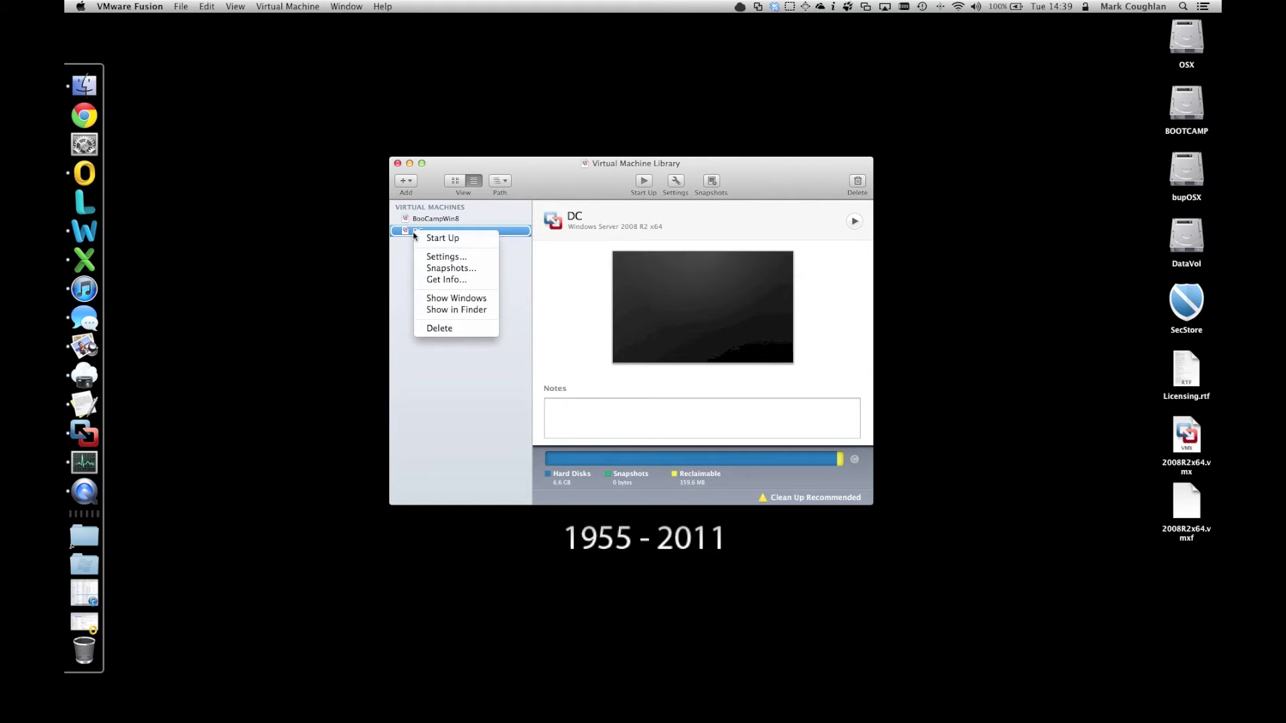
click(469, 311)
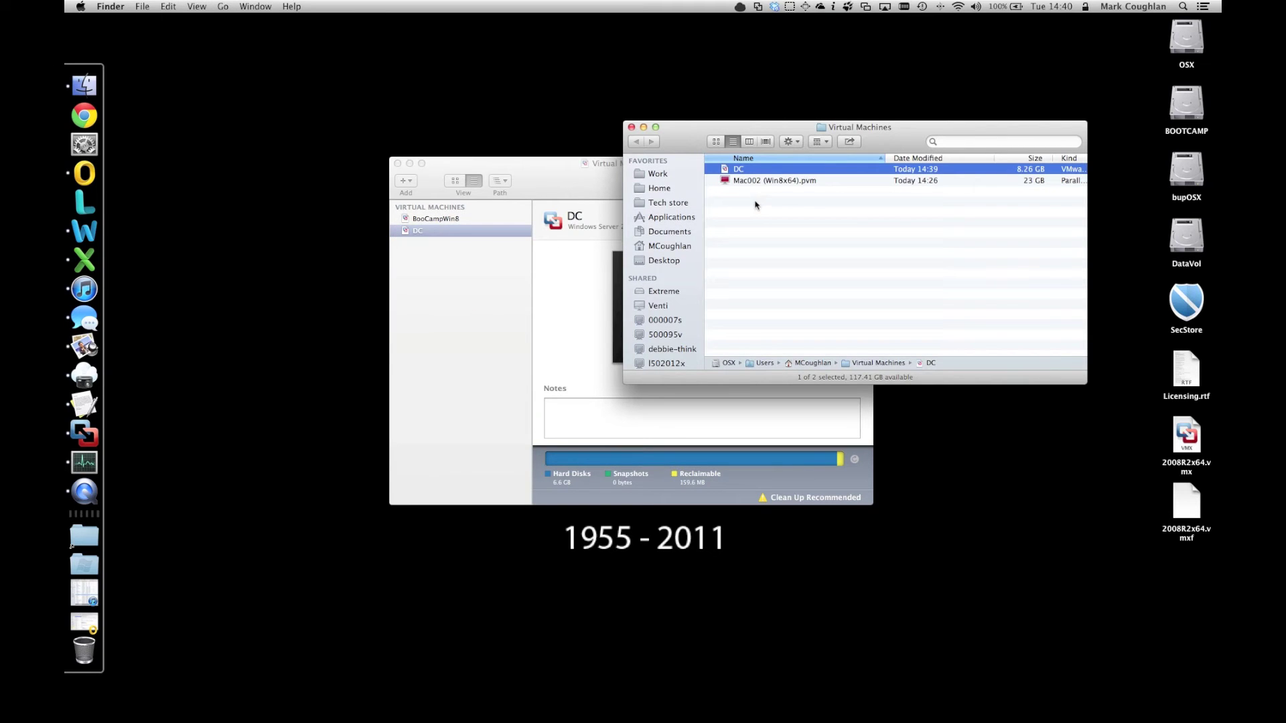
- Open the DC package contents and bring up Open With options for 2008R2x64.vmx
right_click(739, 174)
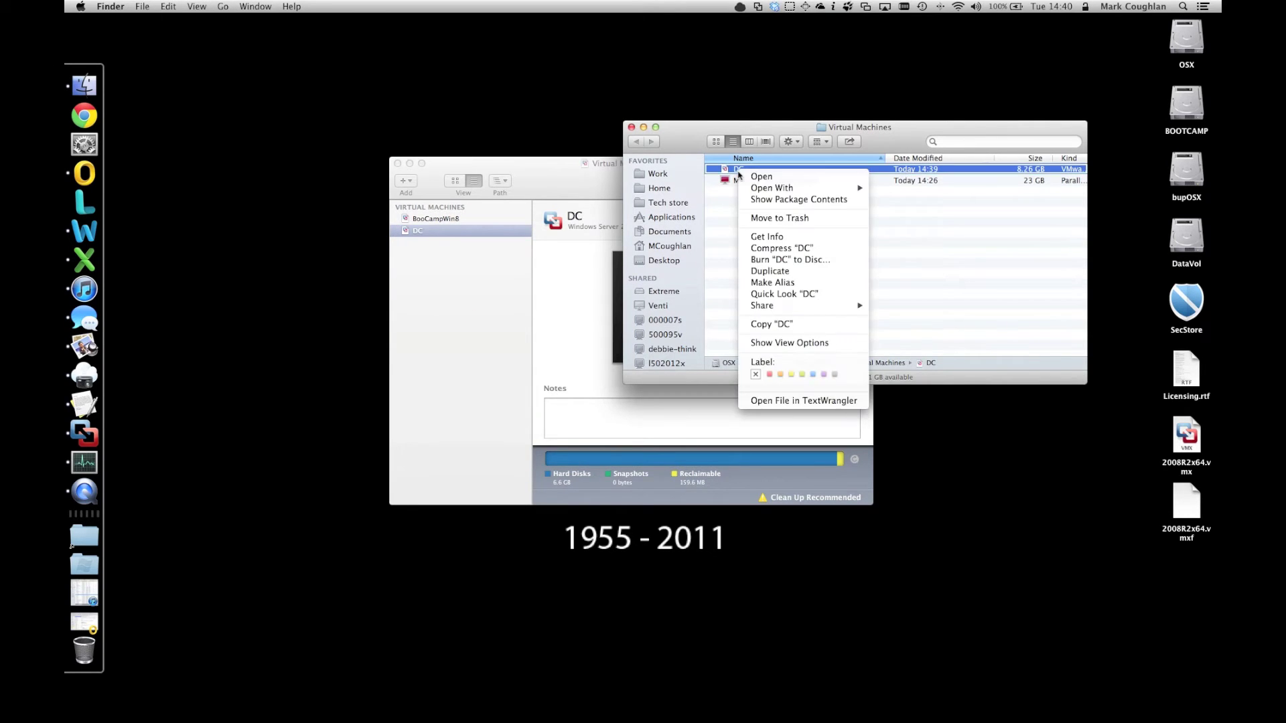
click(793, 198)
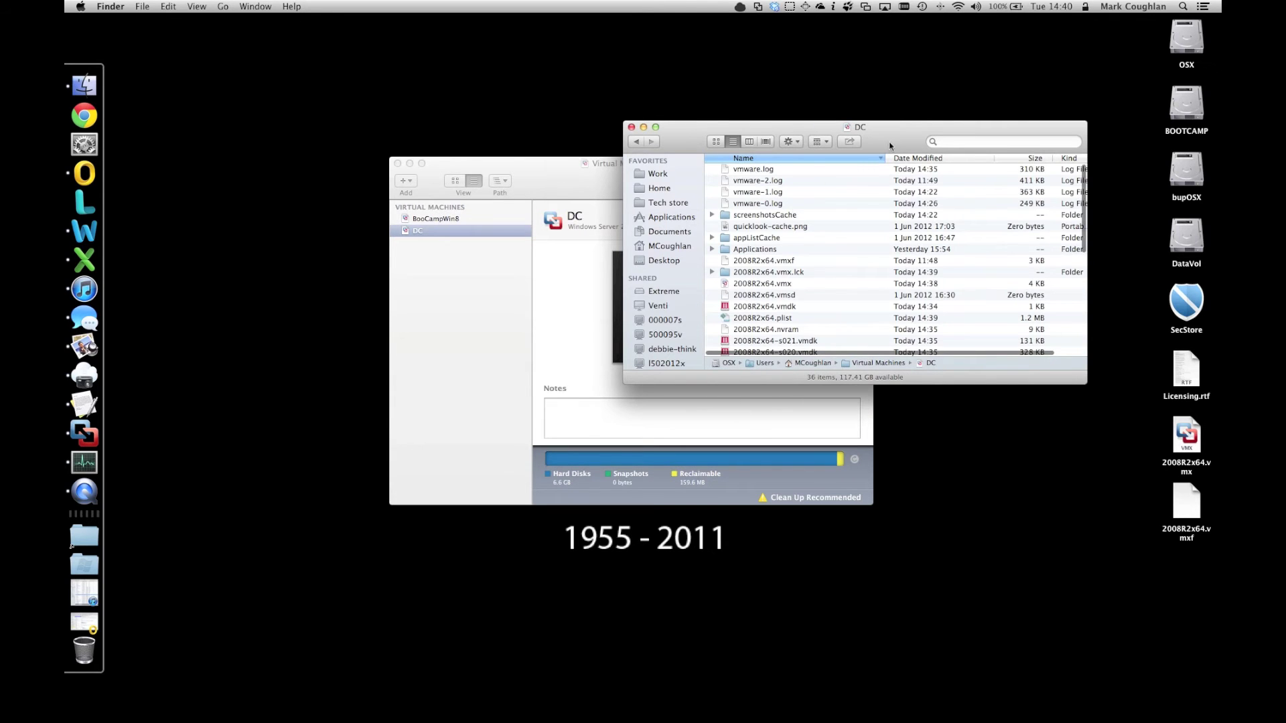
drag(887, 383, 679, 487)
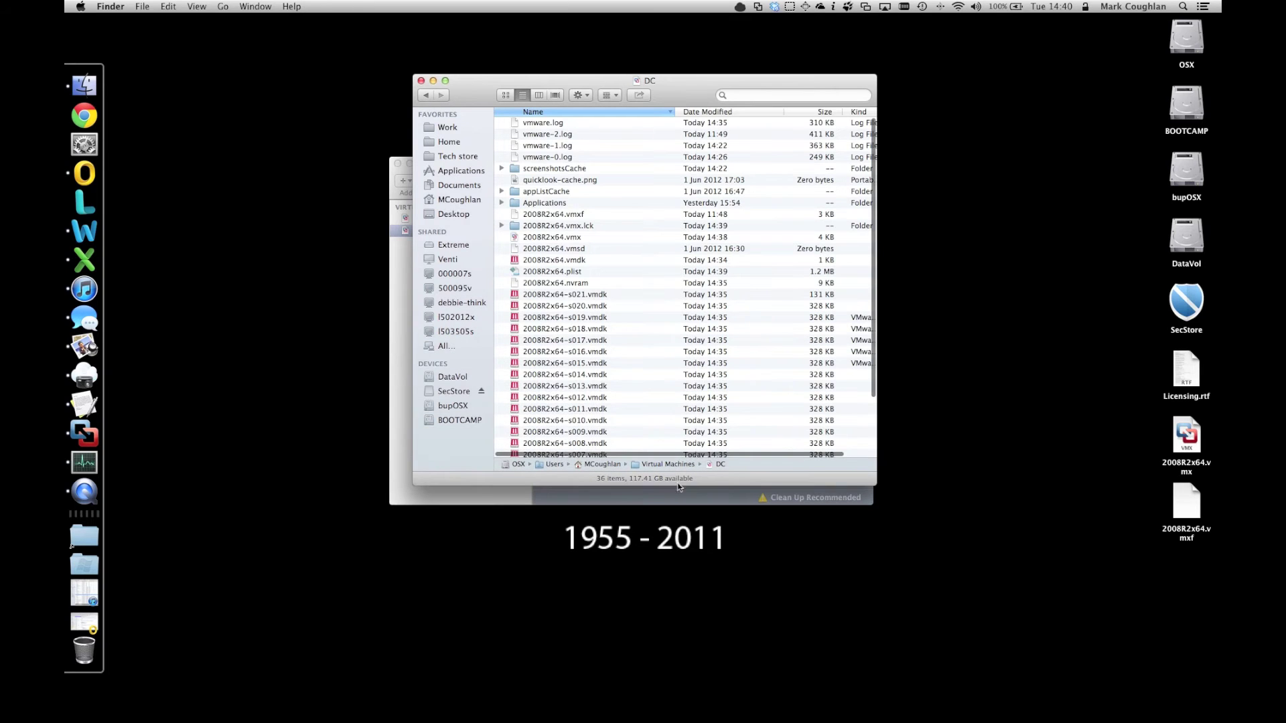
click(560, 239)
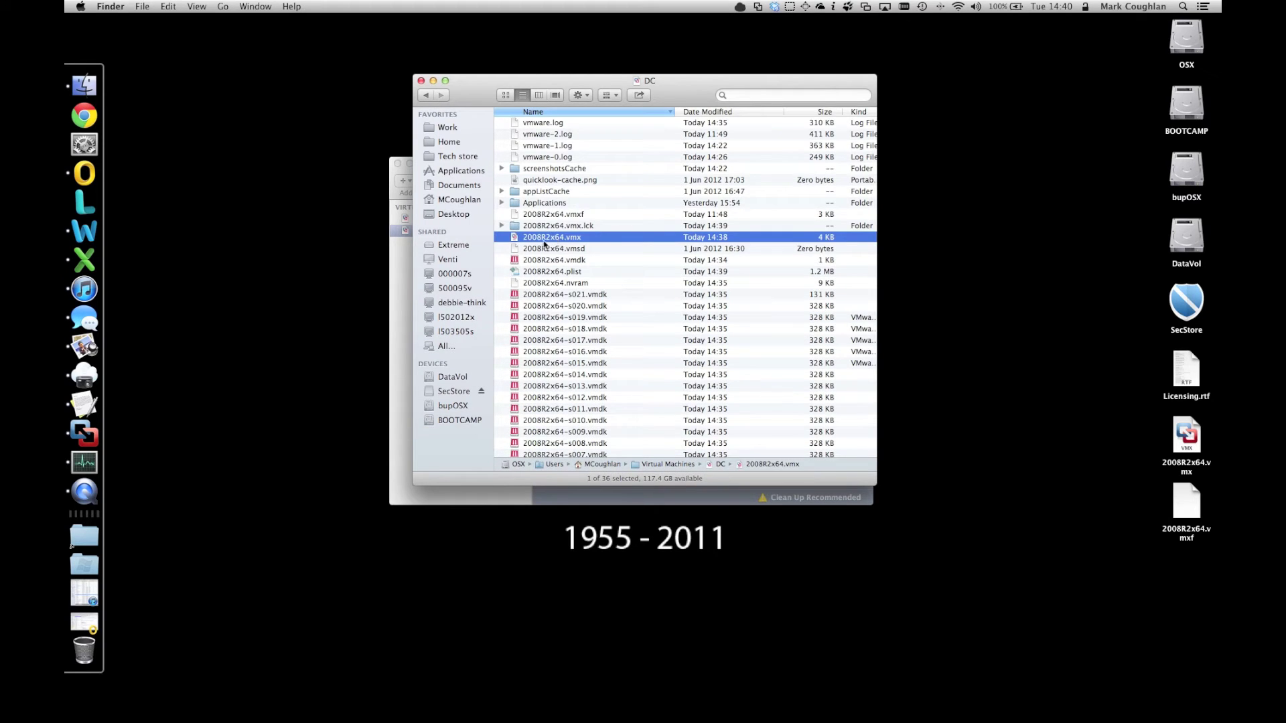
right_click(575, 244)
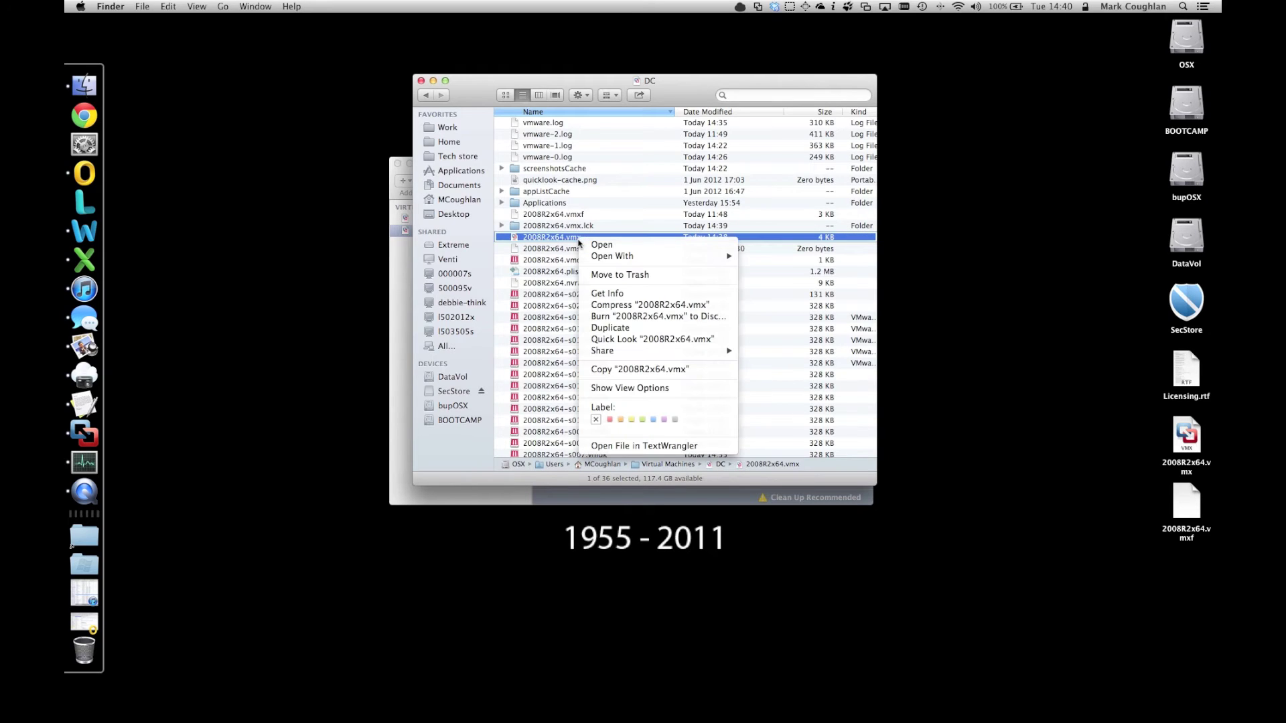
mouse_move(608, 256)
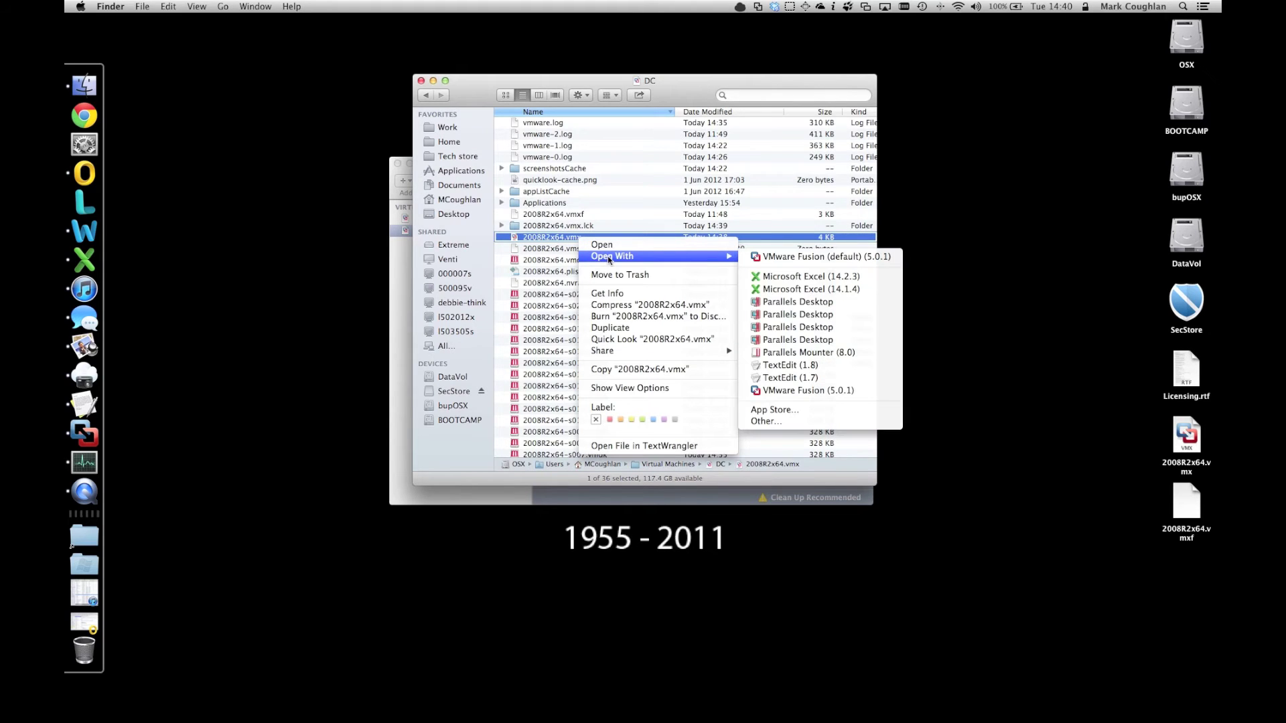
- Open 2008R2x64.vmx in TextEdit and replace the memsize value 2048 with 10240
click(790, 365)
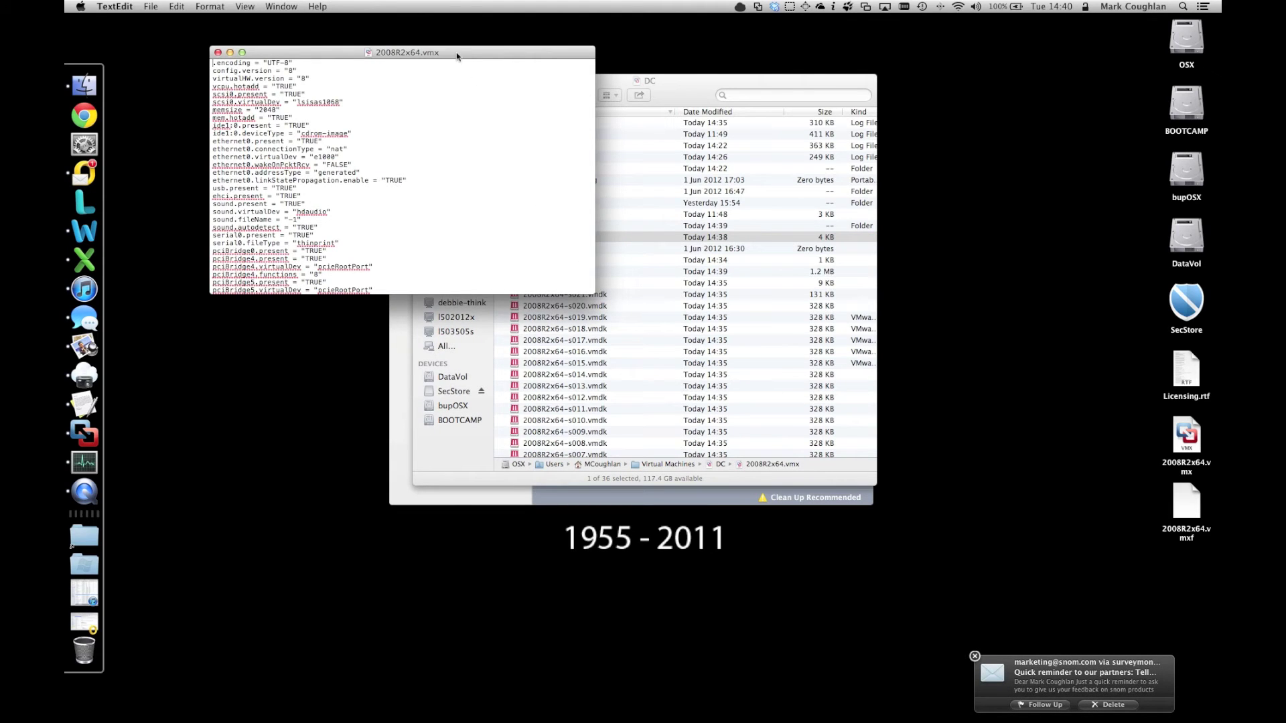
drag(457, 56, 634, 74)
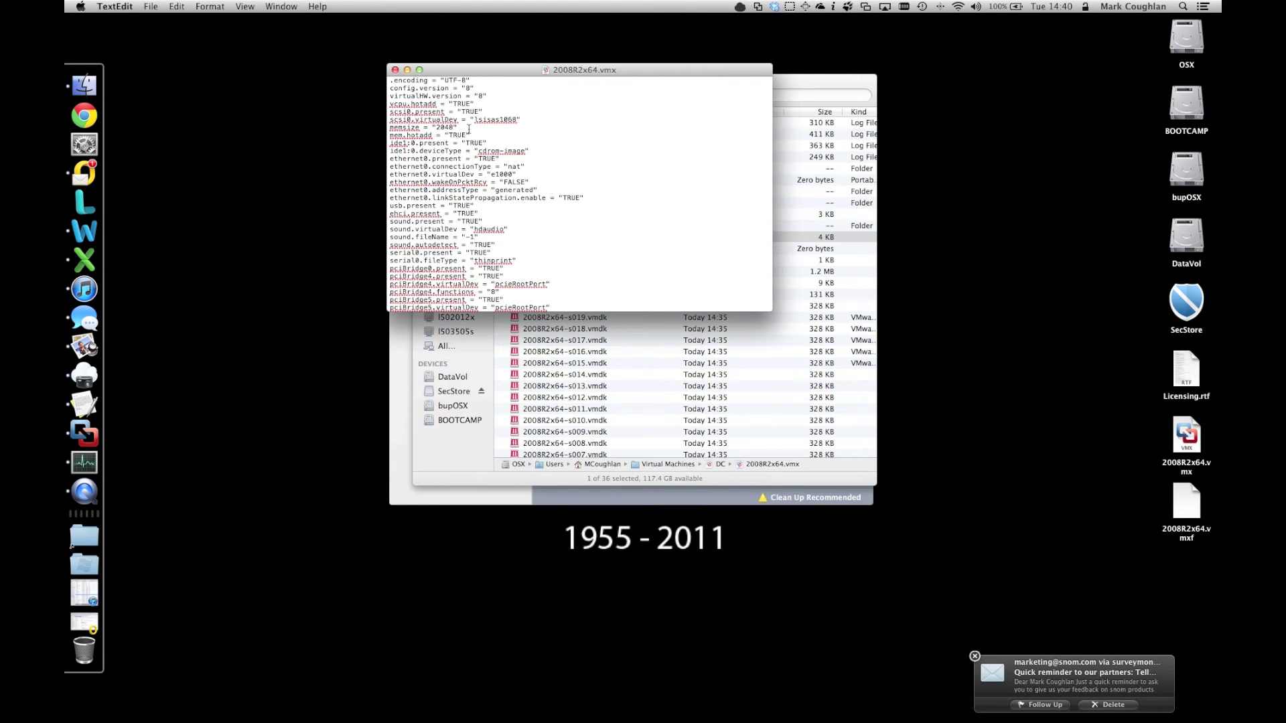
drag(465, 128, 368, 124)
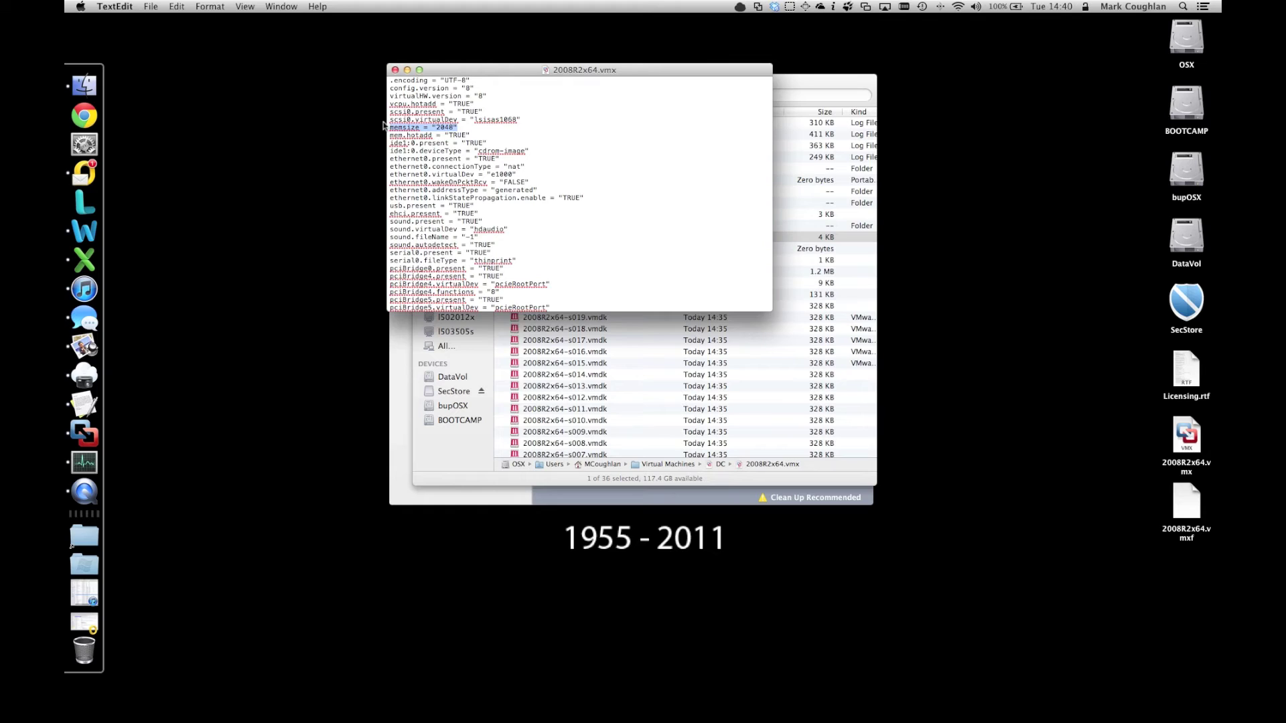
click(389, 128)
drag(436, 127, 456, 127)
text(10240)
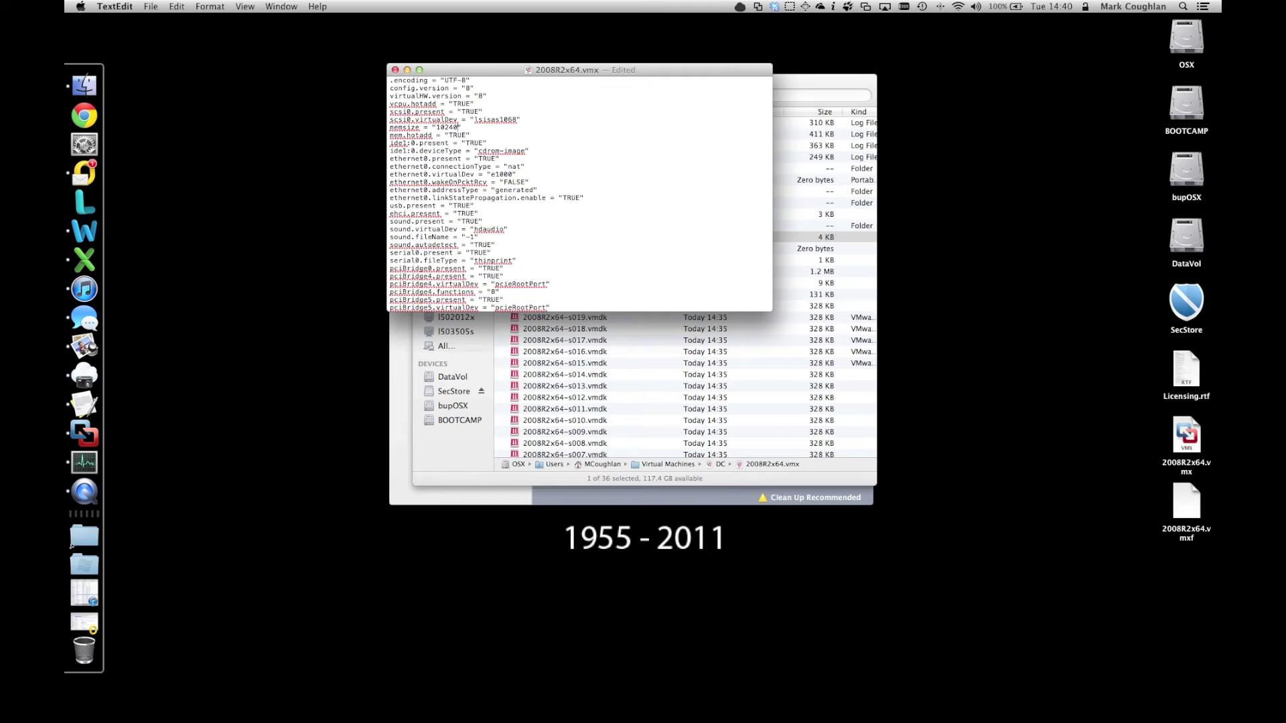
- Close the edited .vmx file and the Finder window, then start up DC from the library
click(395, 70)
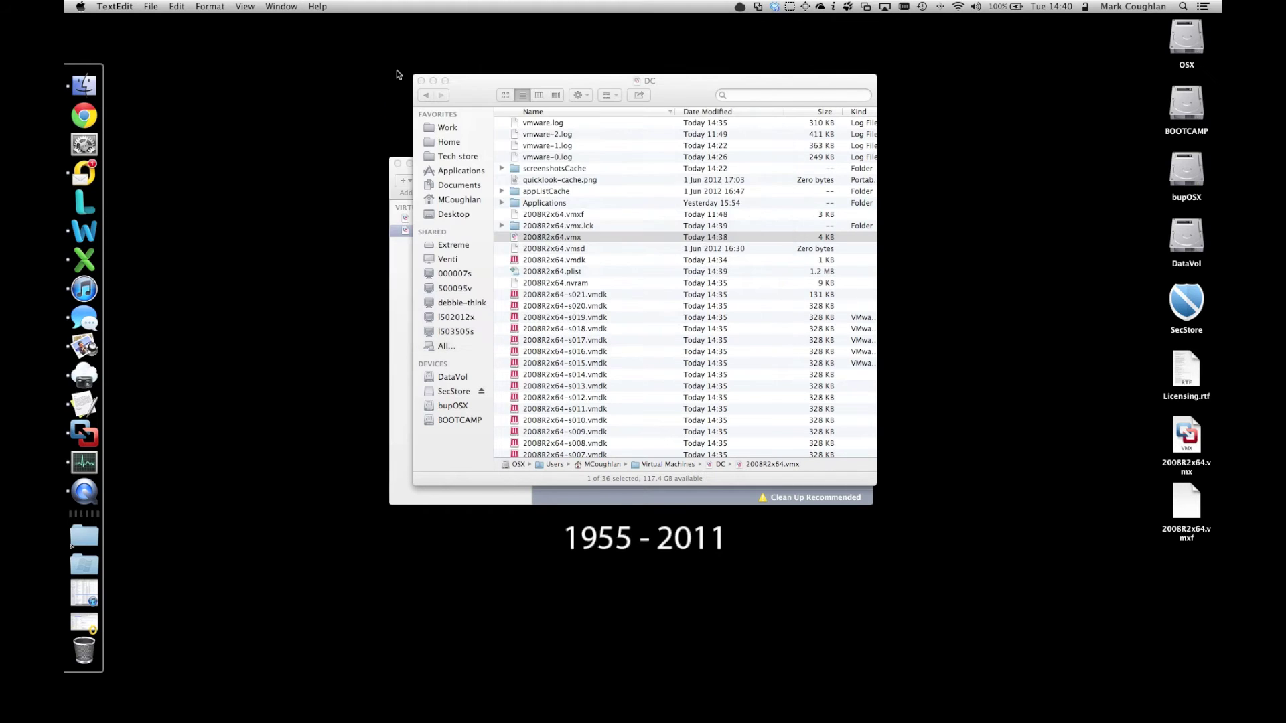
click(477, 98)
key(super+w)
click(475, 284)
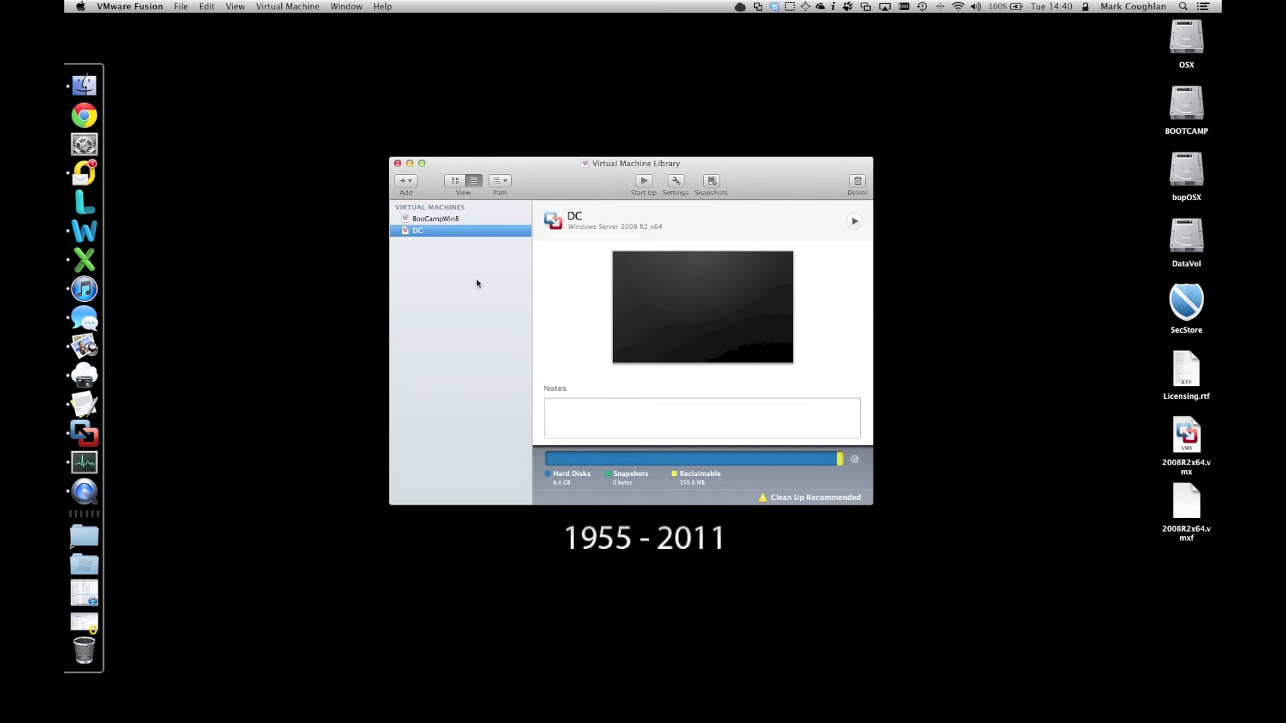
right_click(418, 235)
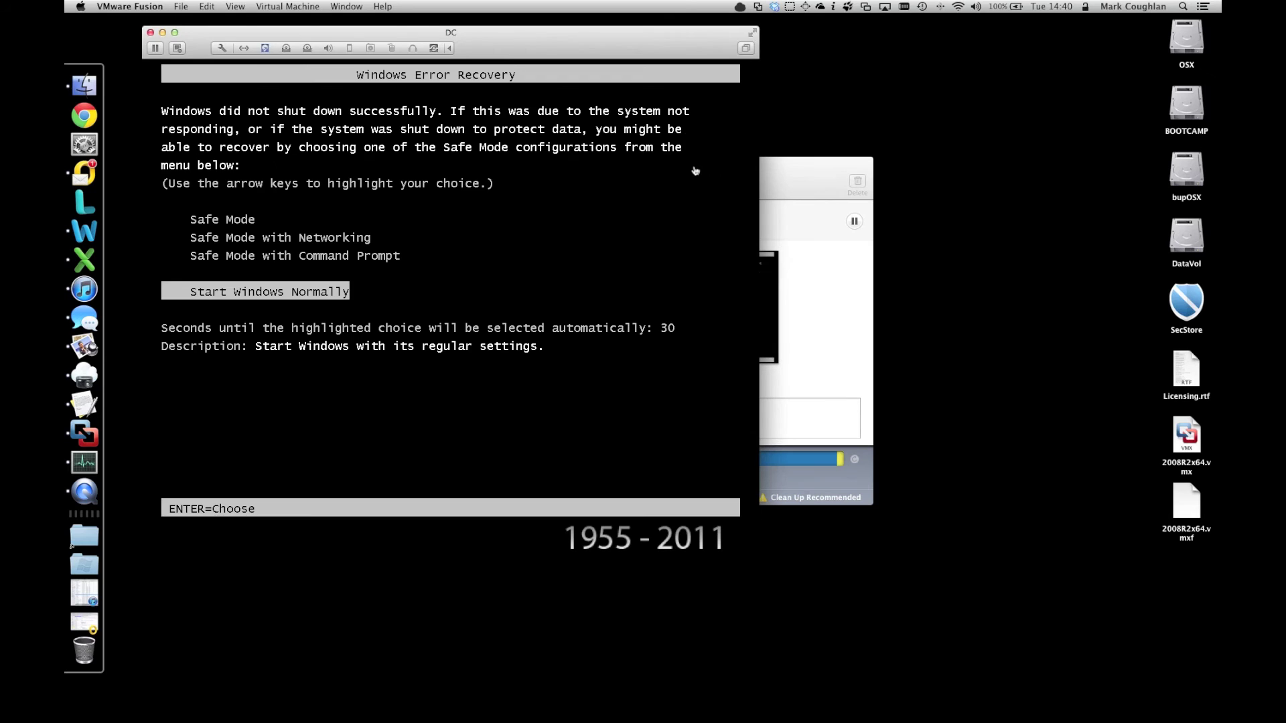
- Choose Start Windows Normally inside the DC virtual machine and let it boot to the logon screen
click(640, 191)
key(Return)
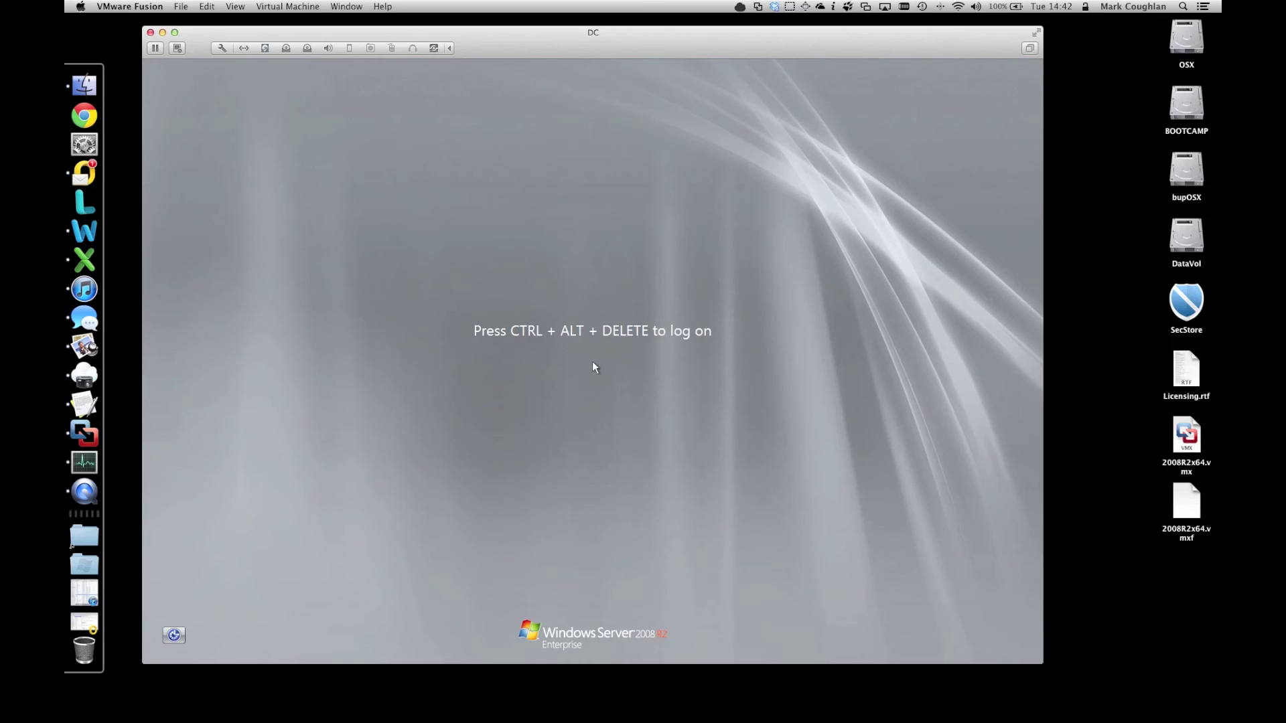
- Send Ctrl+Alt+Delete and sign in to Windows Server with the administrator password
key(ctrl+alt+Delete)
text(••••••••••)
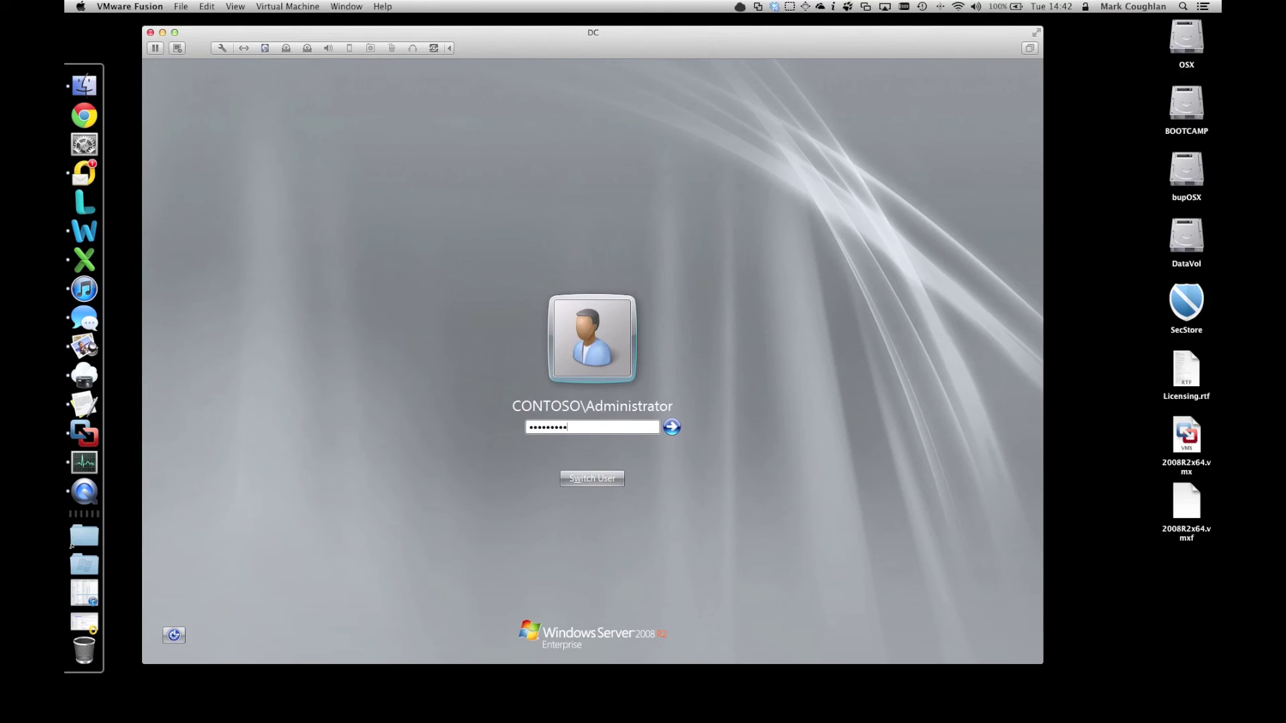
key(Return)
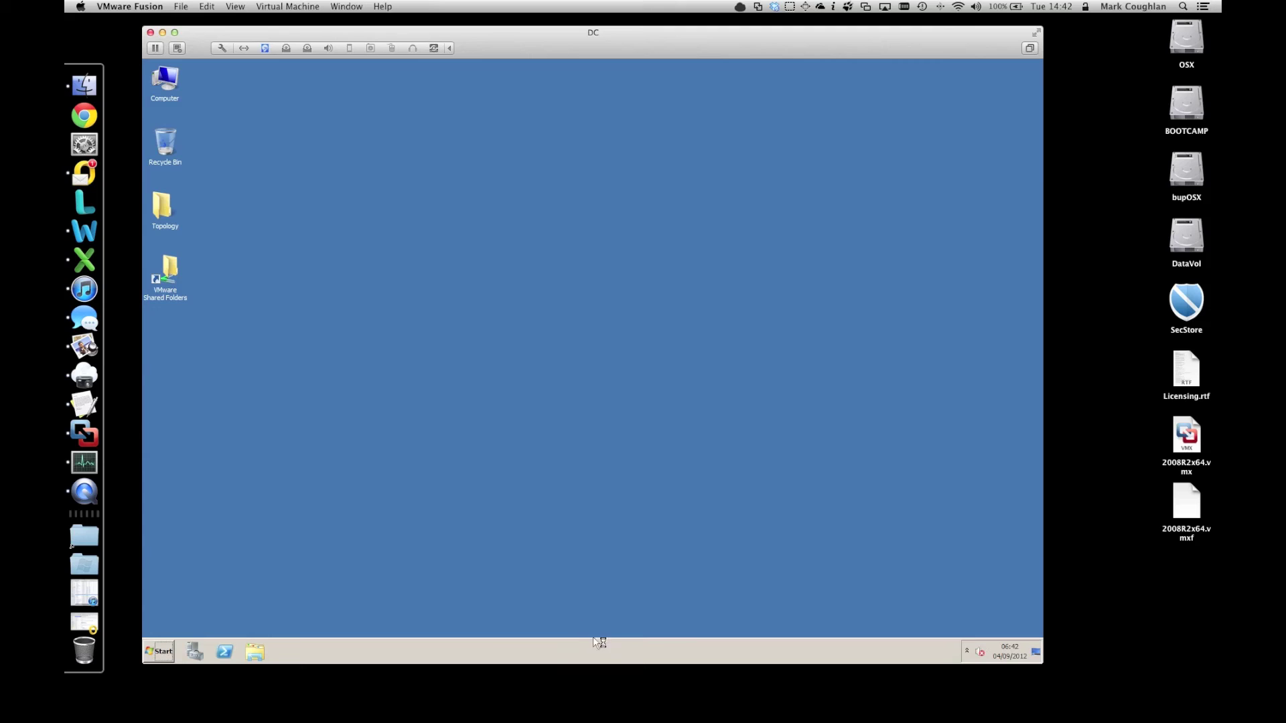
- Launch Task Manager from the taskbar to check the roughly 10 GB of physical memory
right_click(607, 649)
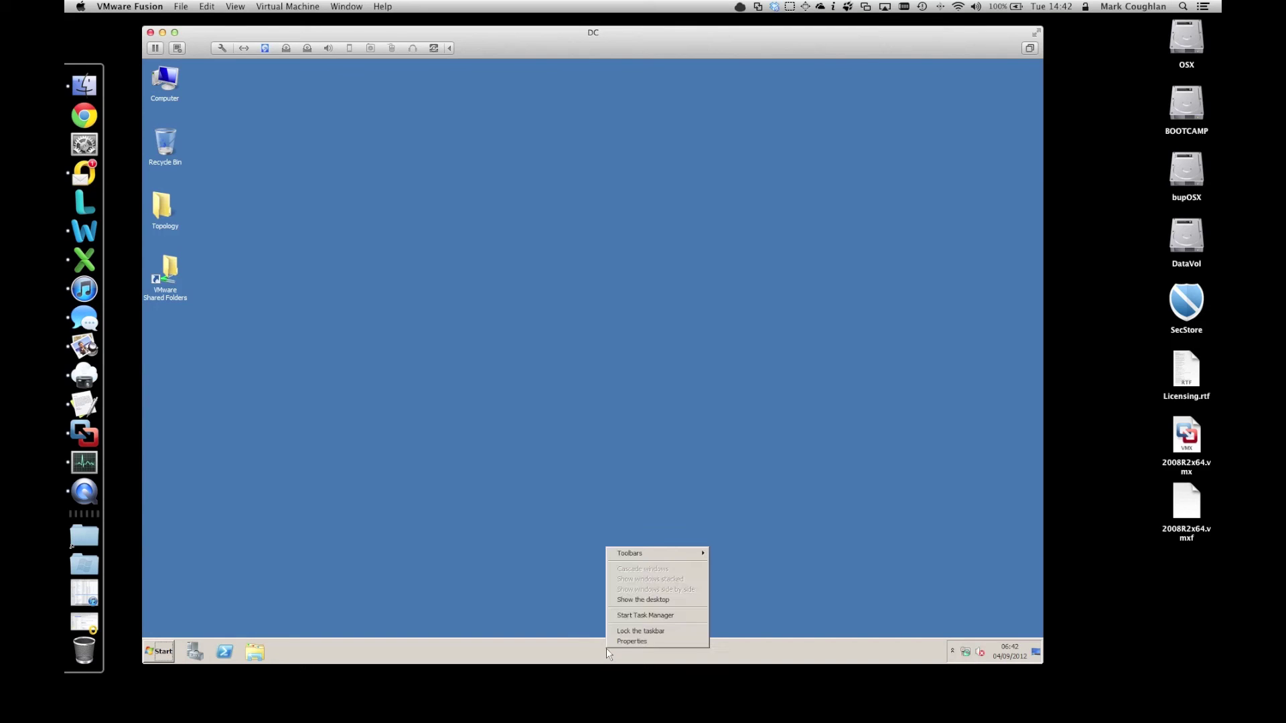
click(621, 616)
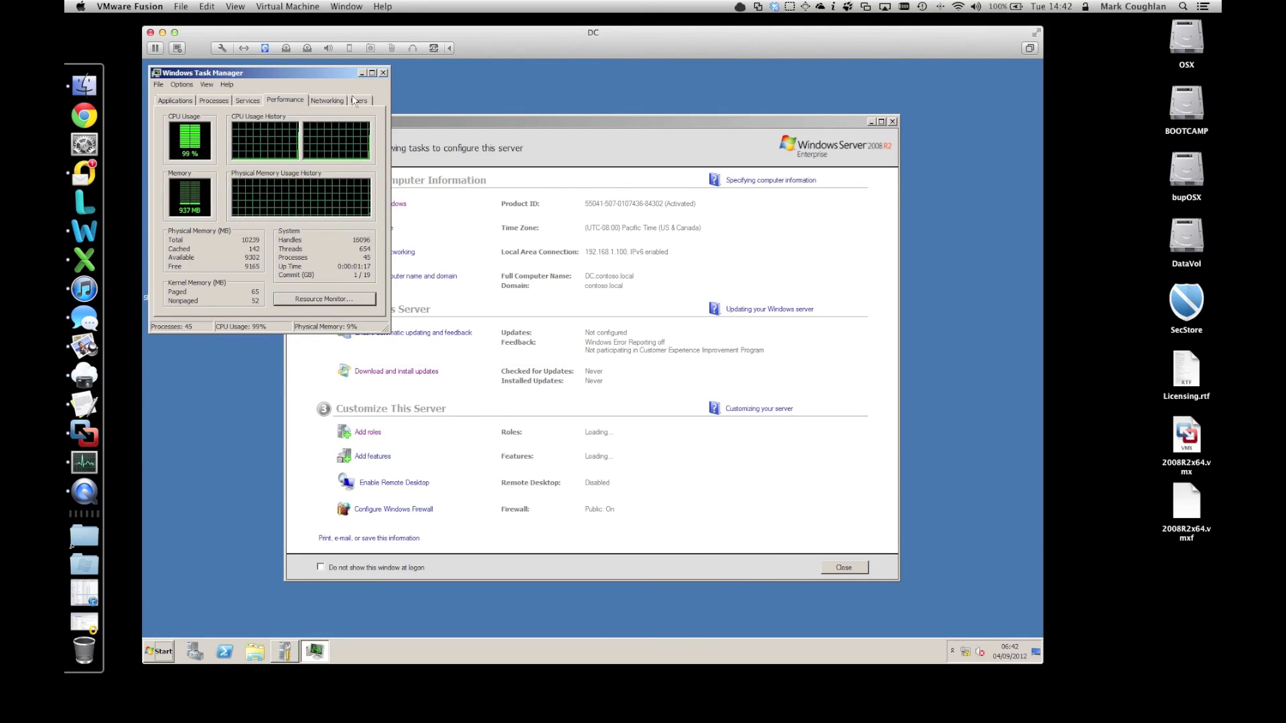
drag(338, 73, 513, 131)
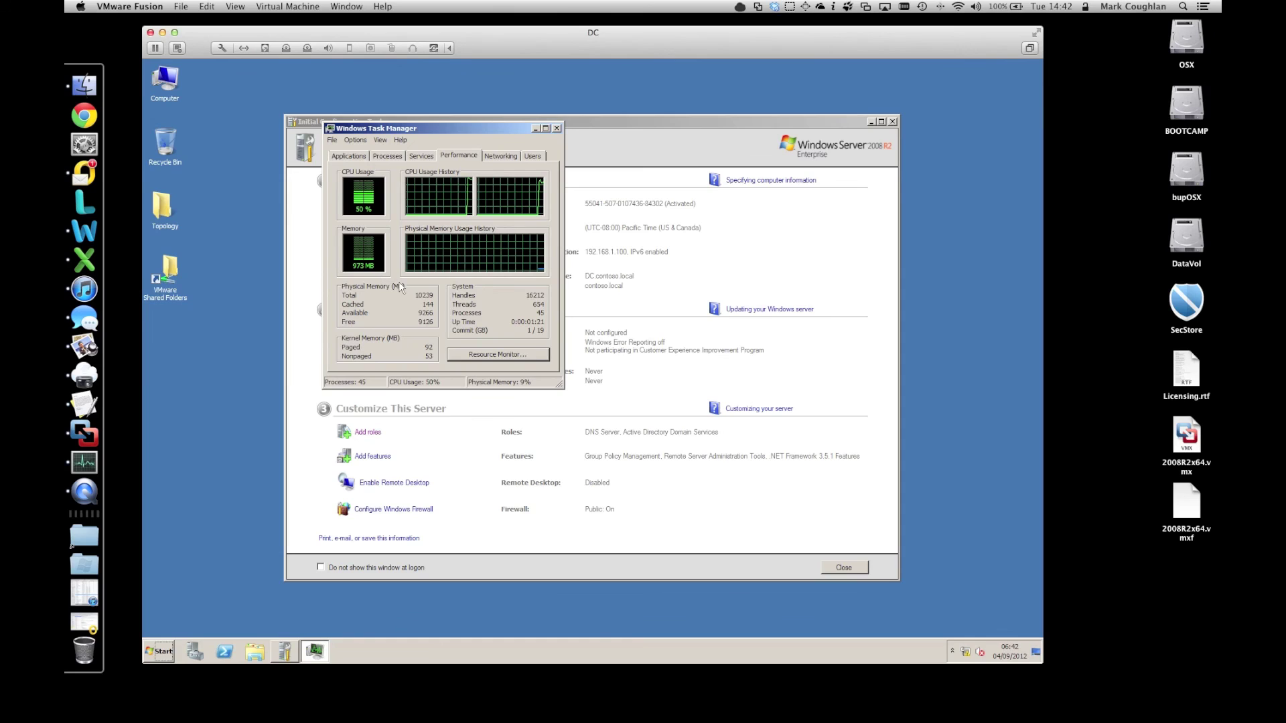